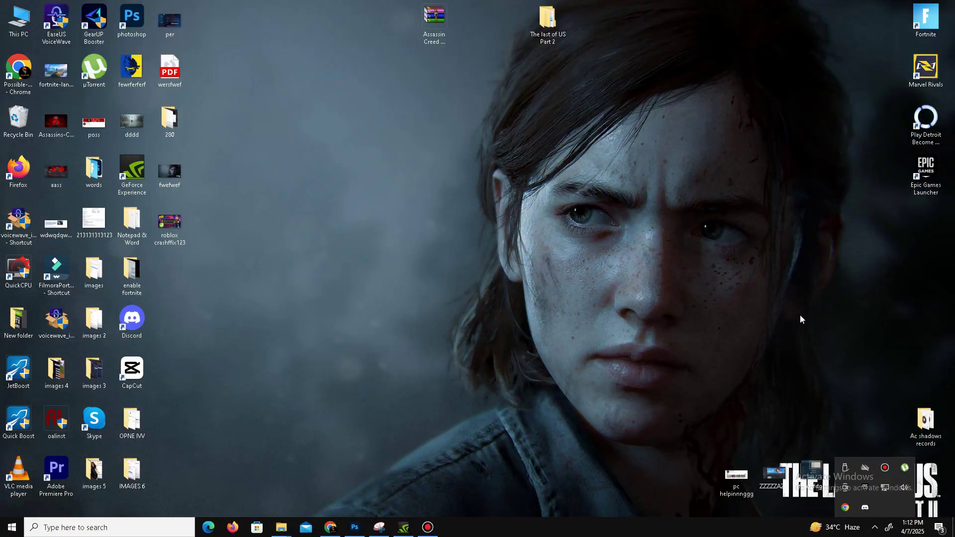
# Step: Check GeForce Experience for graphics driver updates
pyautogui.click(402, 526)
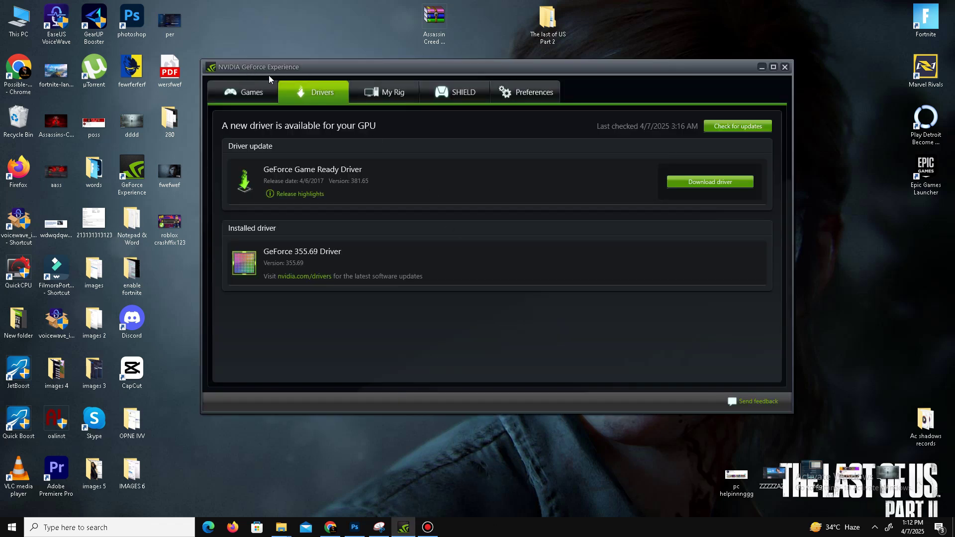
pyautogui.moveTo(365, 67); pyautogui.dragTo(370, 83)
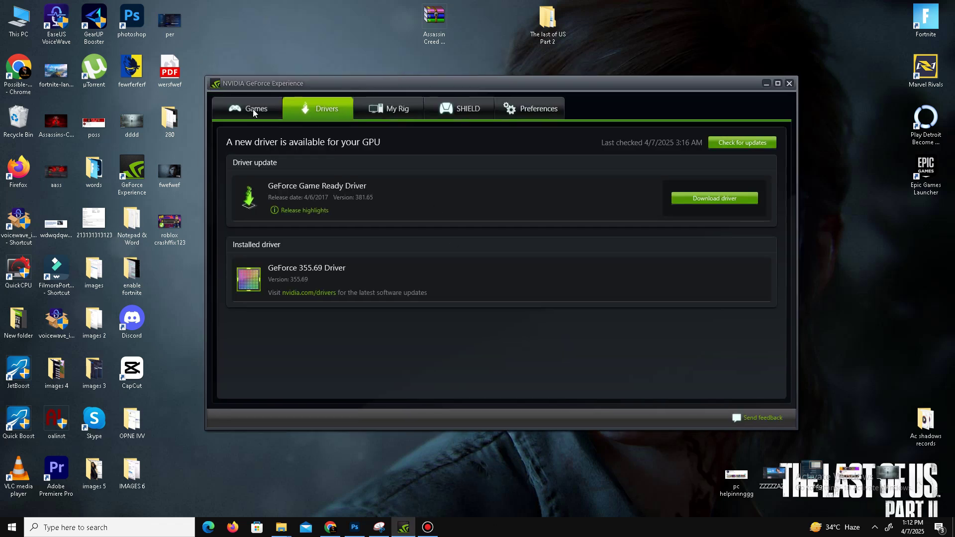
pyautogui.click(311, 115)
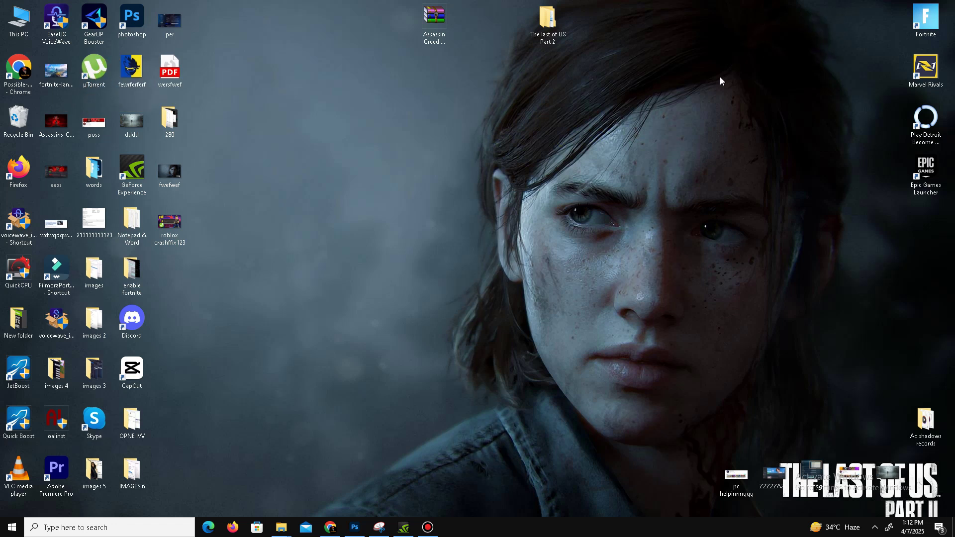
# Step: Run the Directx 12 installer from the game's DX folder, declining Bing Bar, and finish
pyautogui.doubleClick(547, 20)
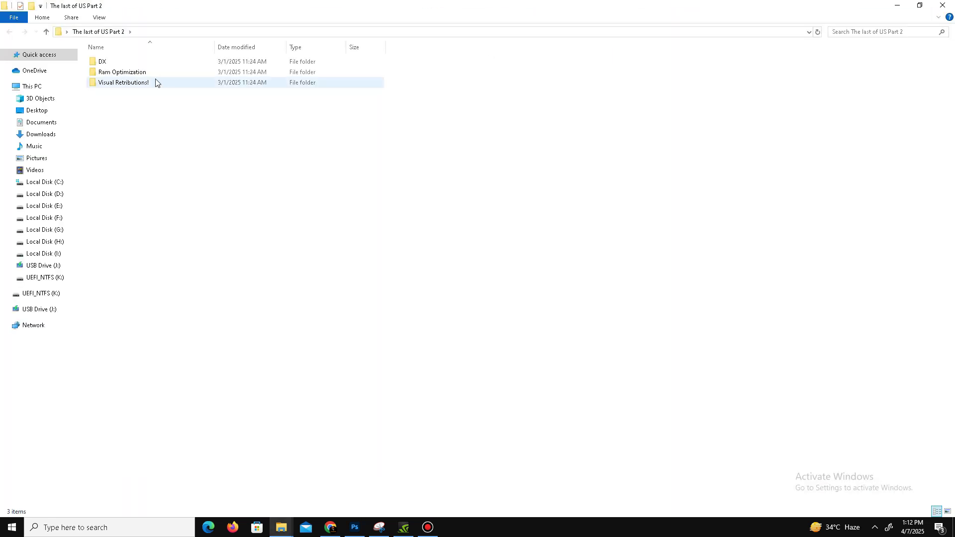
pyautogui.doubleClick(123, 64)
pyautogui.doubleClick(123, 63)
pyautogui.click(432, 330)
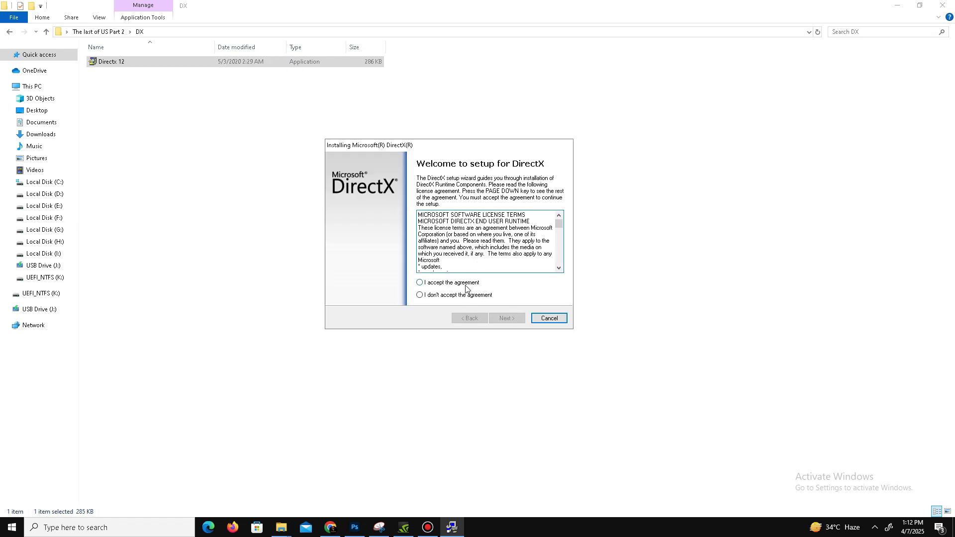
pyautogui.click(465, 283)
pyautogui.click(507, 318)
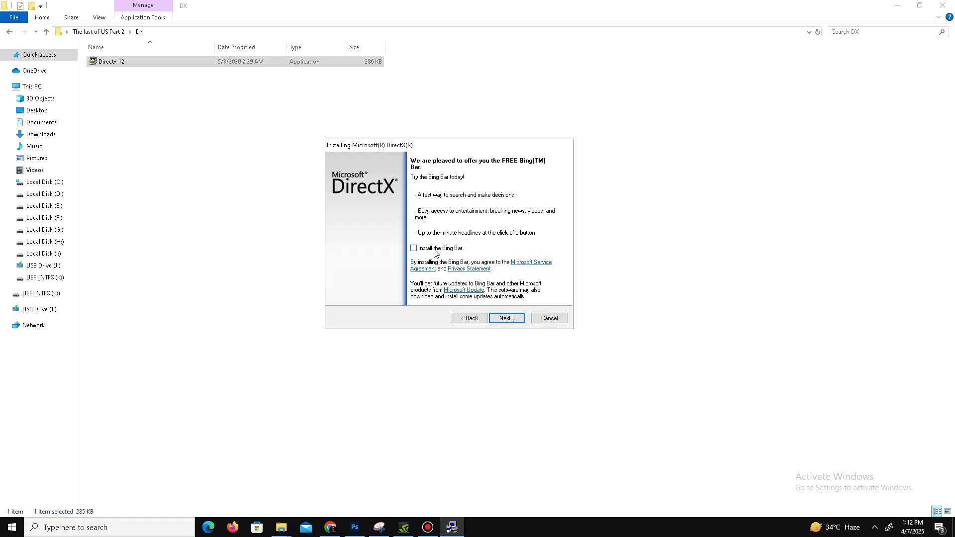
pyautogui.click(507, 319)
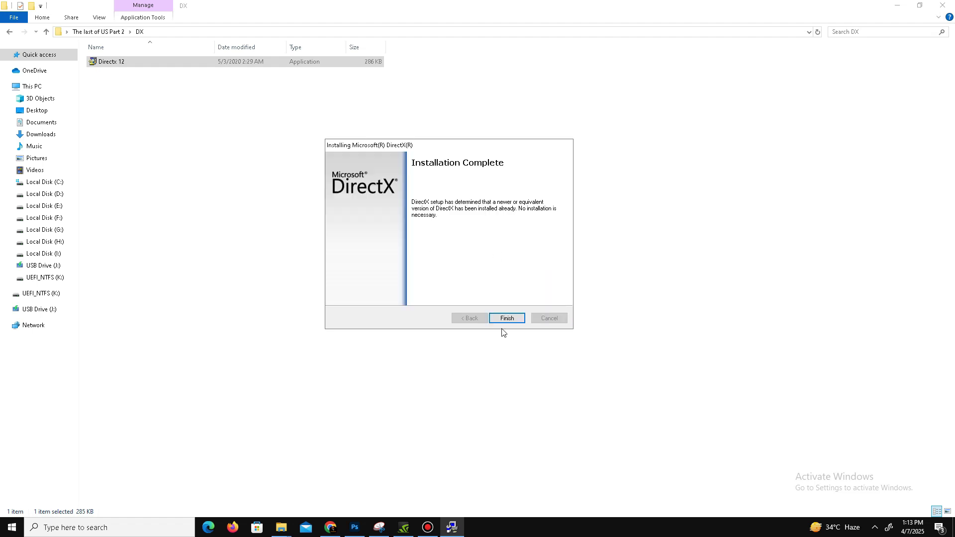
pyautogui.click(504, 320)
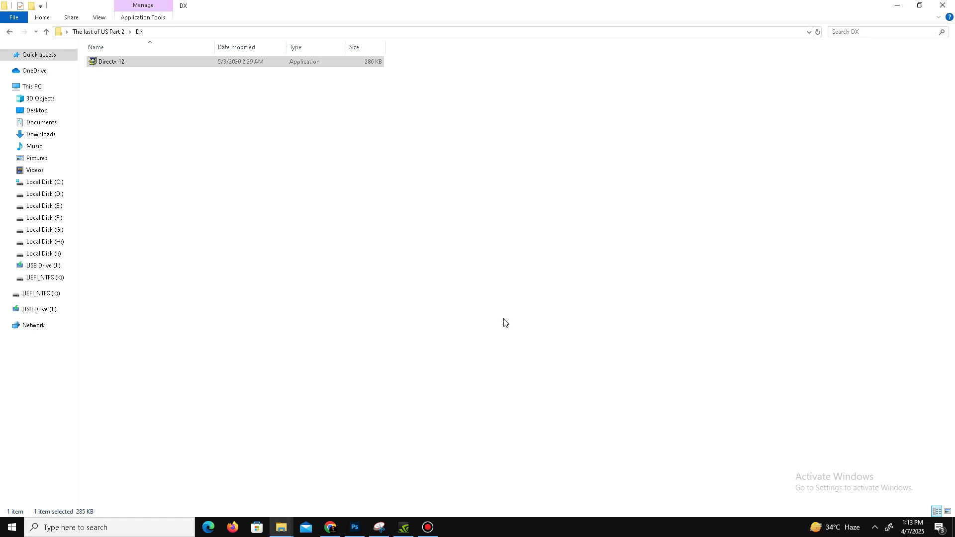
# Step: Run install_all in Visual Retributions! to install all Visual C++ redistributables, then close Explorer
pyautogui.click(10, 33)
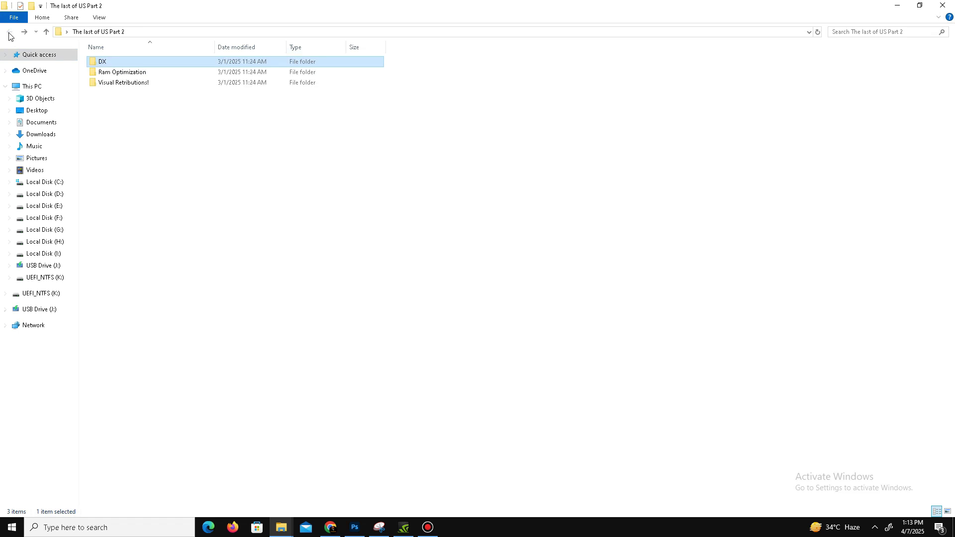
pyautogui.doubleClick(143, 84)
pyautogui.moveTo(120, 82)
pyautogui.moveTo(141, 251); pyautogui.dragTo(285, 113)
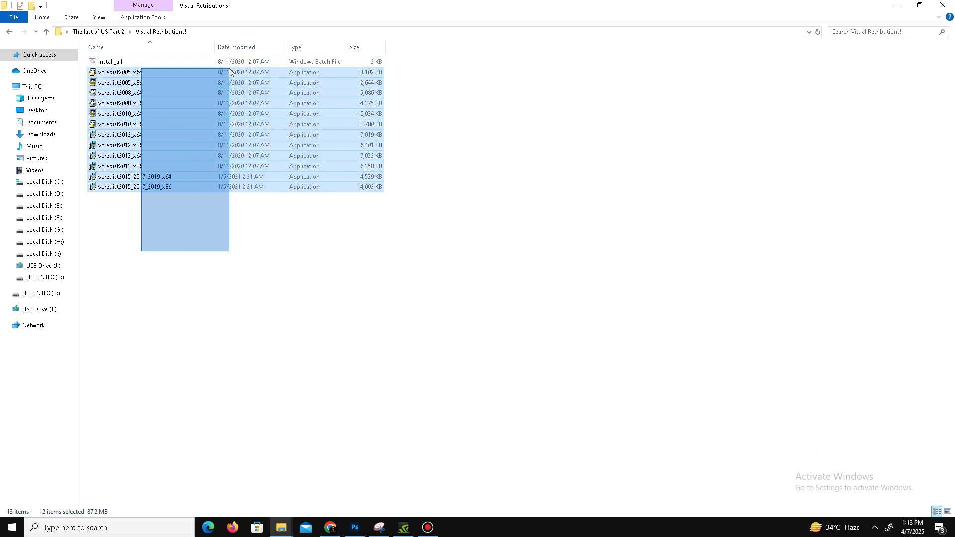
pyautogui.moveTo(285, 113); pyautogui.dragTo(125, 64)
pyautogui.moveTo(149, 266); pyautogui.dragTo(132, 67)
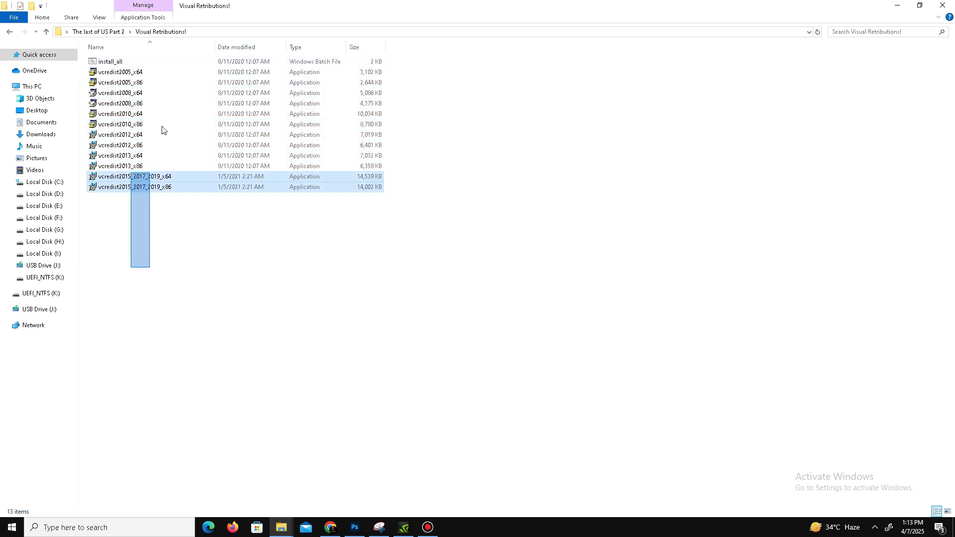
pyautogui.click(131, 62)
pyautogui.doubleClick(132, 62)
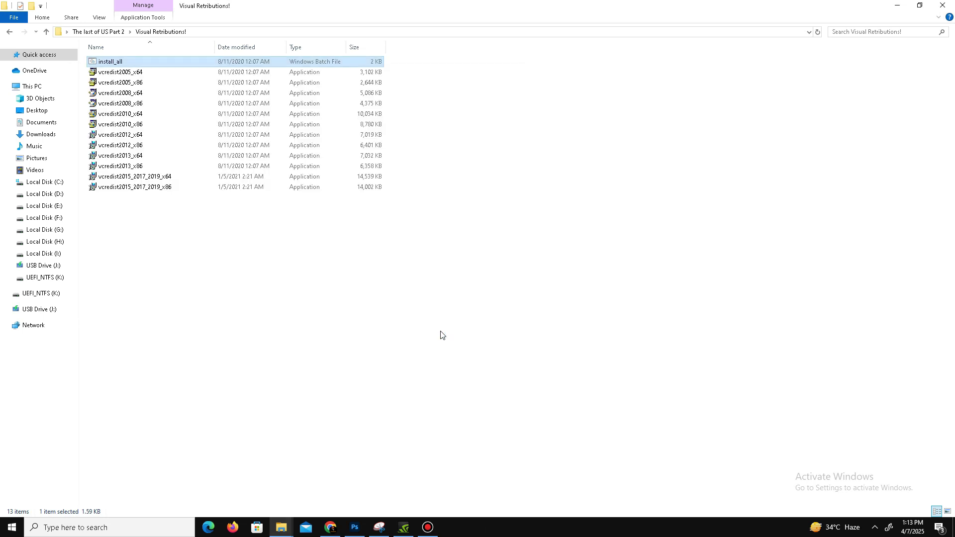
pyautogui.moveTo(335, 339); pyautogui.dragTo(208, 87)
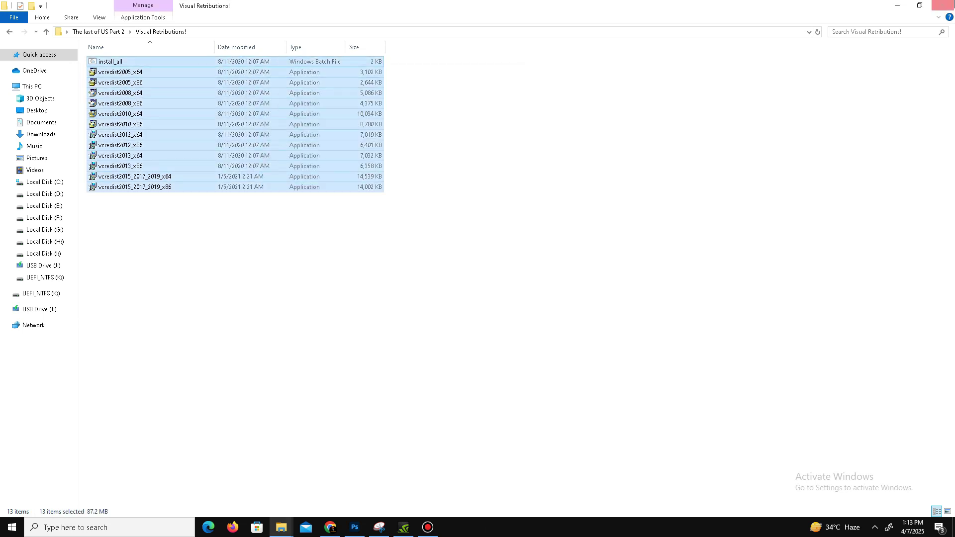
pyautogui.click(943, 5)
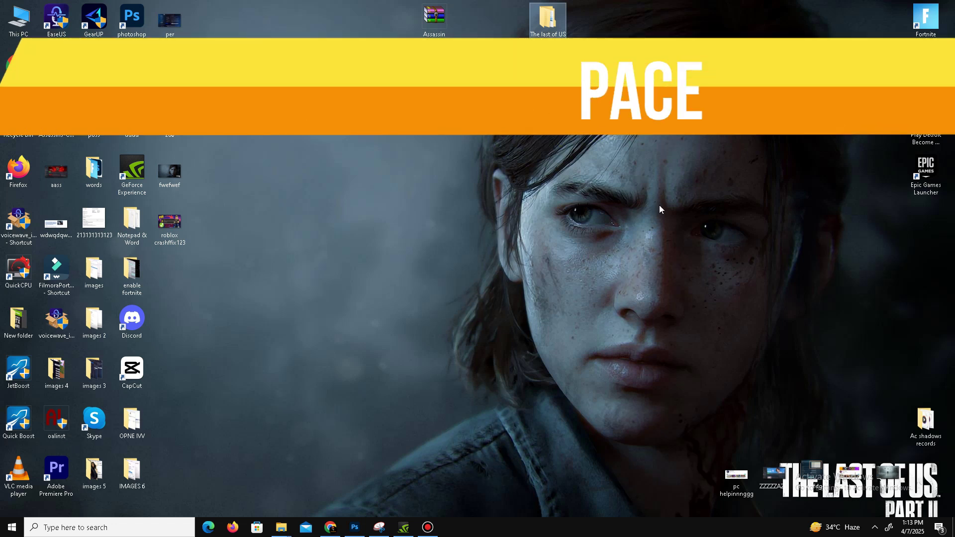
pyautogui.rightClick(500, 527)
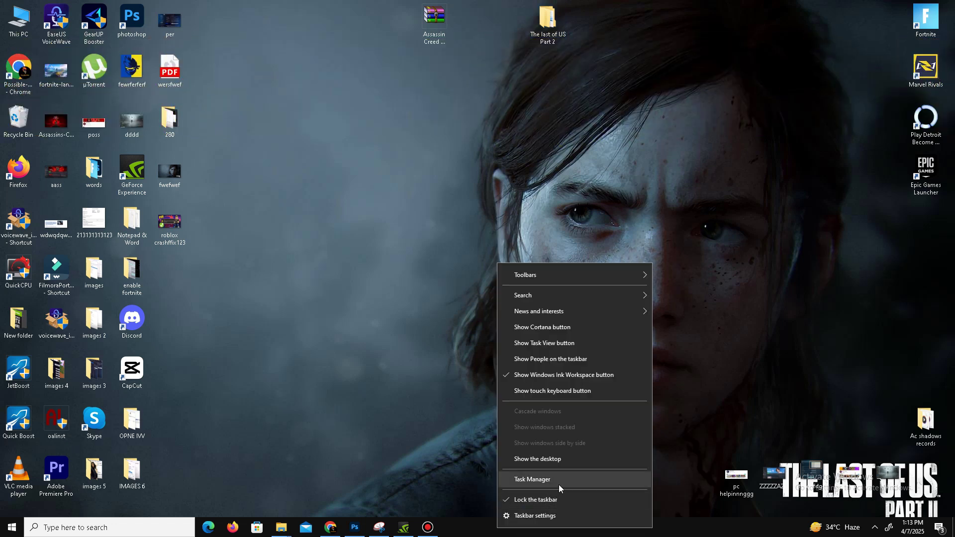
pyautogui.click(559, 483)
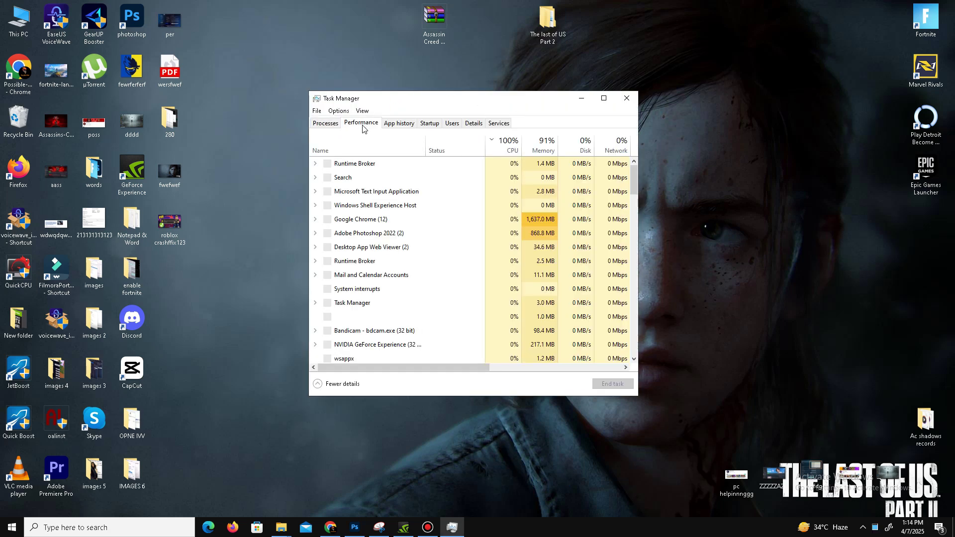
pyautogui.click(363, 124)
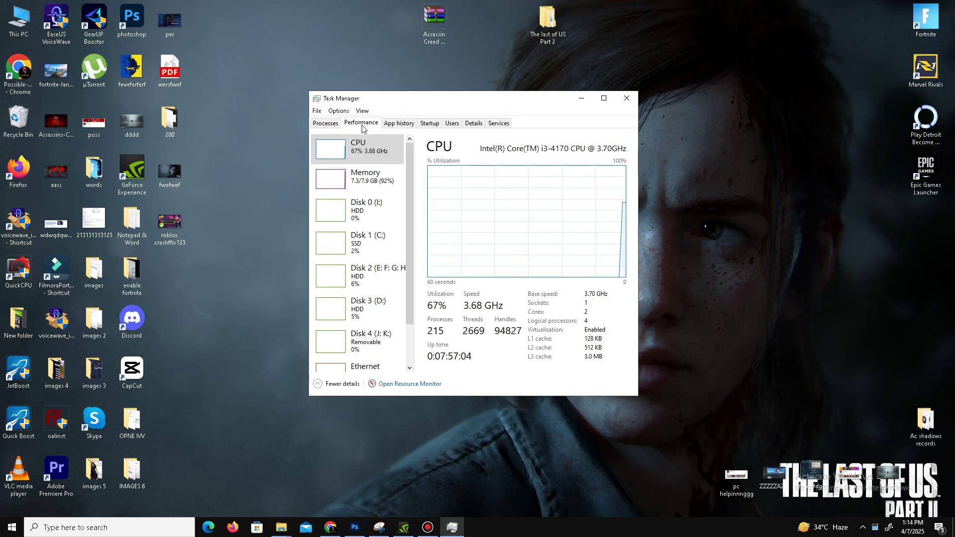
pyautogui.click(320, 126)
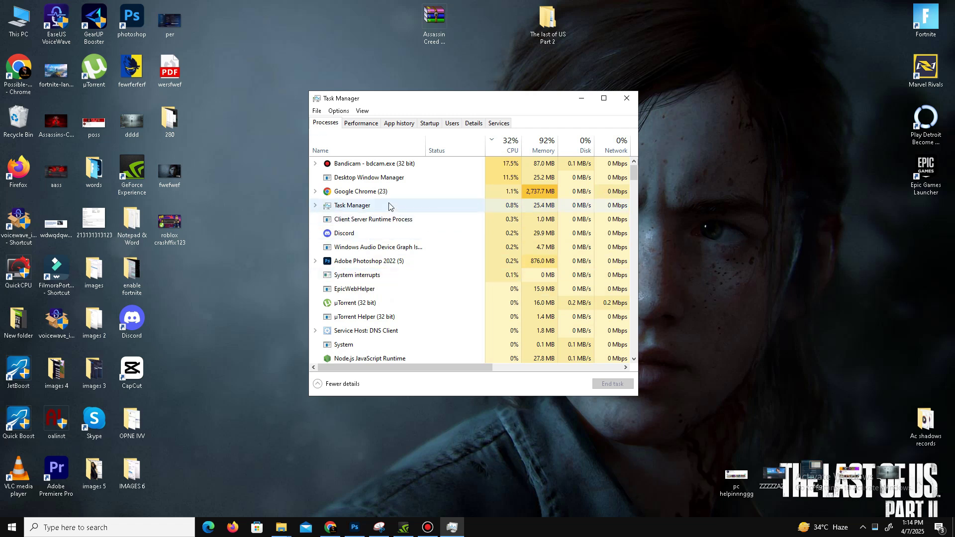
pyautogui.moveTo(417, 101); pyautogui.dragTo(430, 82)
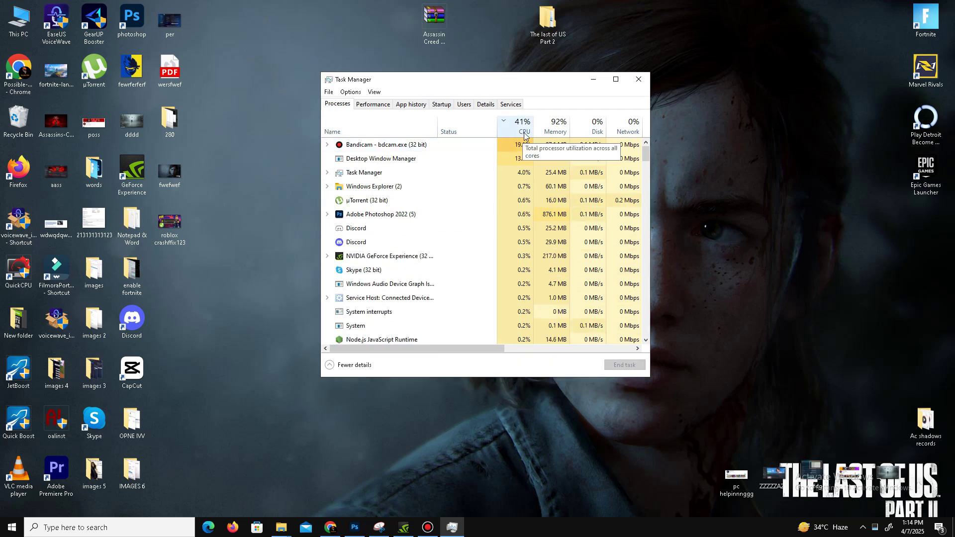
pyautogui.rightClick(396, 145)
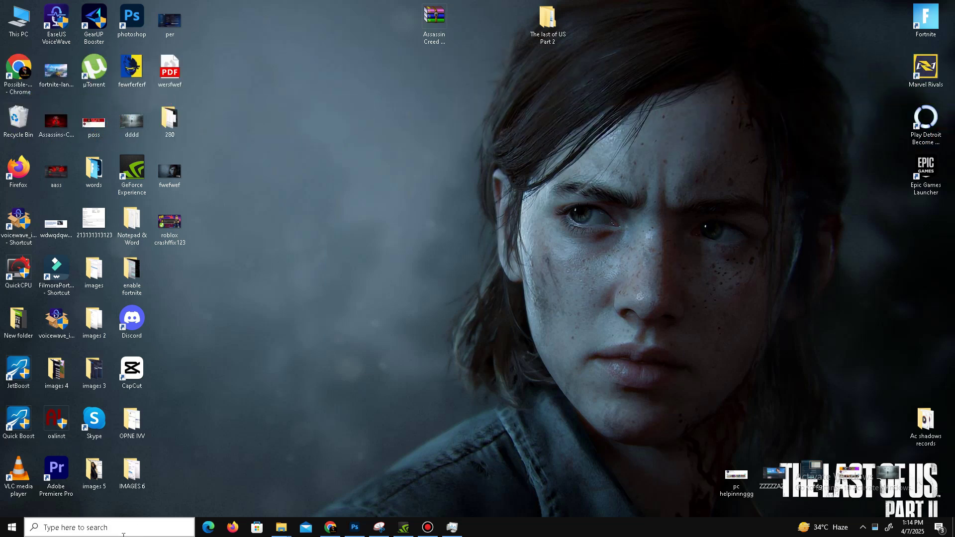
# Step: Check that background apps are turned off under Privacy in Settings
pyautogui.click(124, 528)
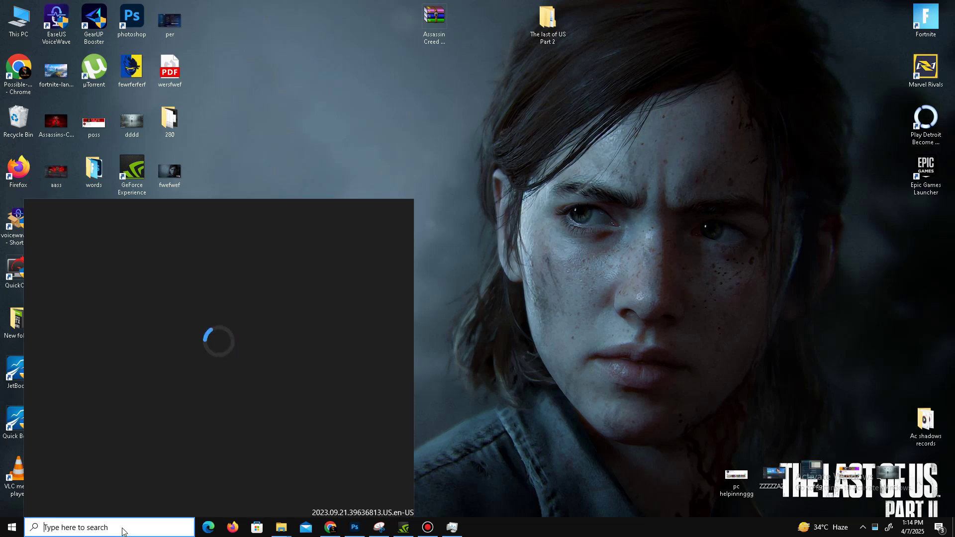
pyautogui.write('settub')
pyautogui.press('Return')
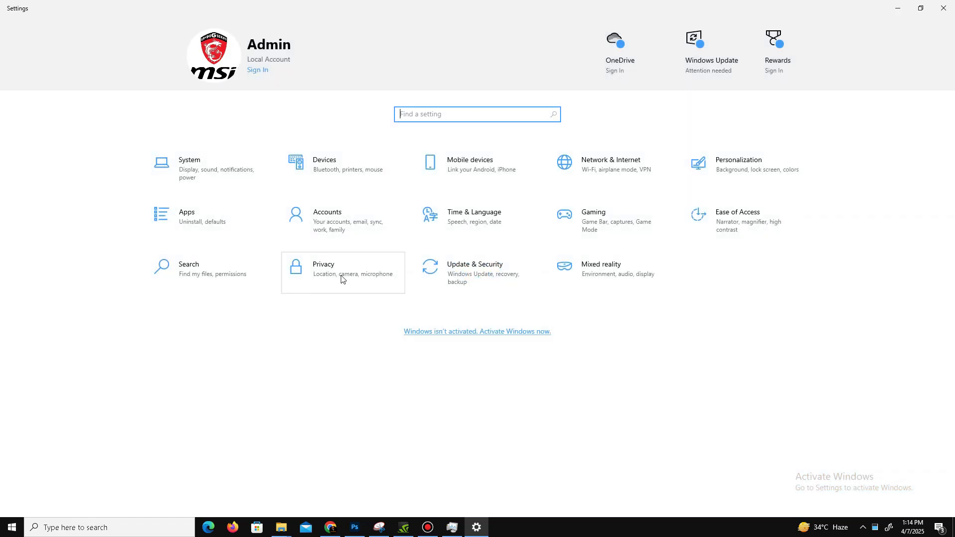
pyautogui.click(341, 275)
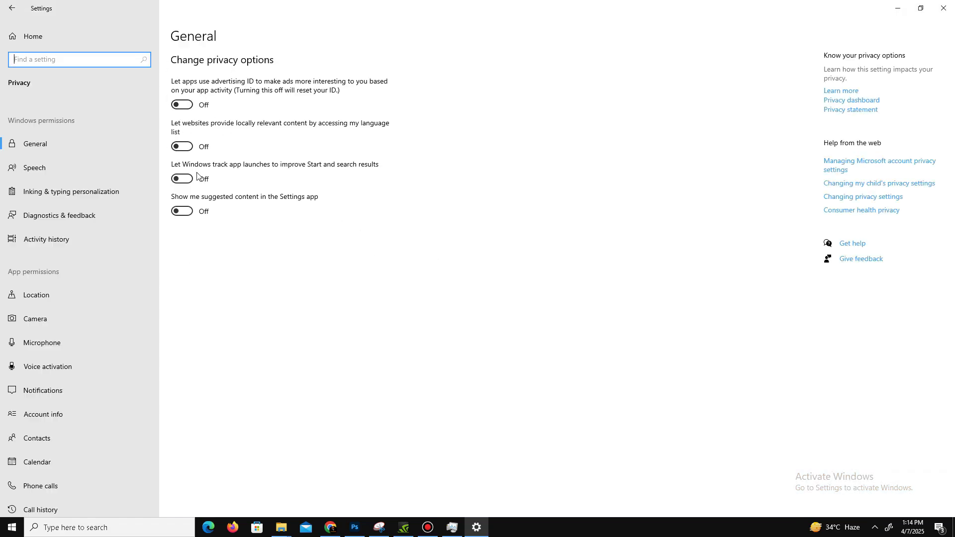
pyautogui.scroll(-5, 75, 298)
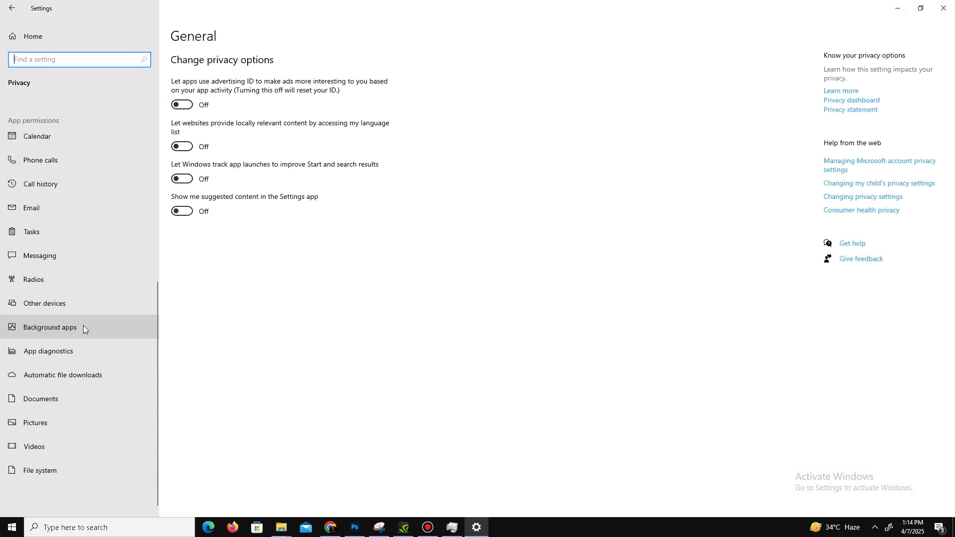
pyautogui.click(111, 325)
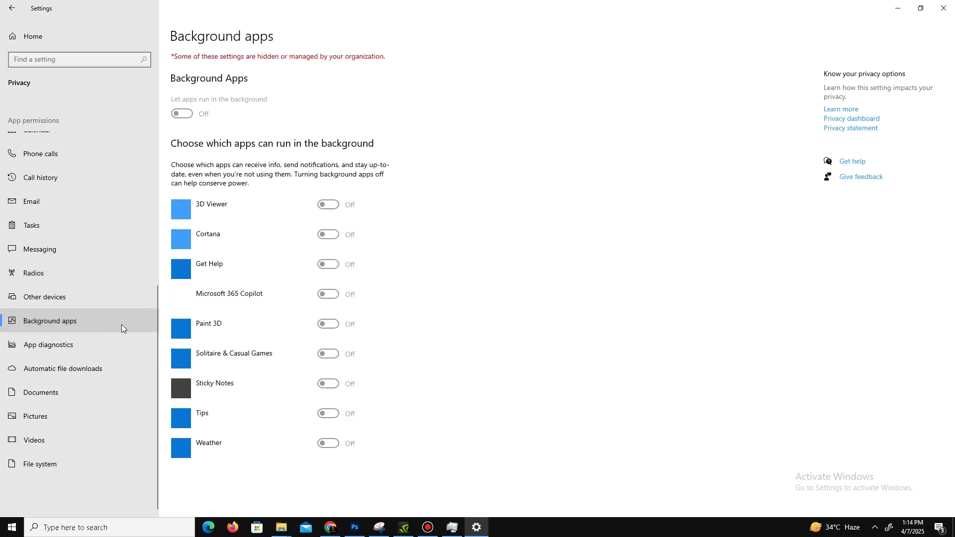
pyautogui.scroll(-10, 507, 279)
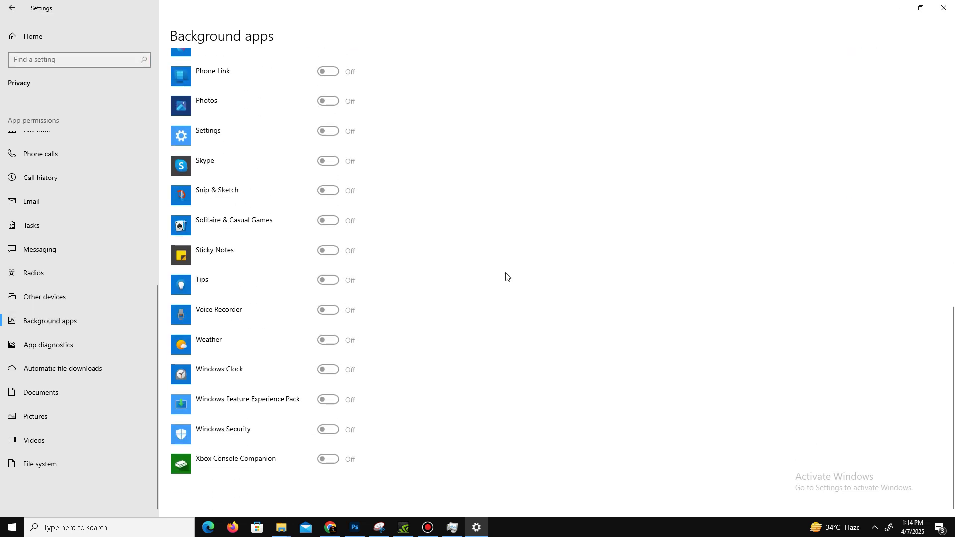
pyautogui.scroll(10, 507, 276)
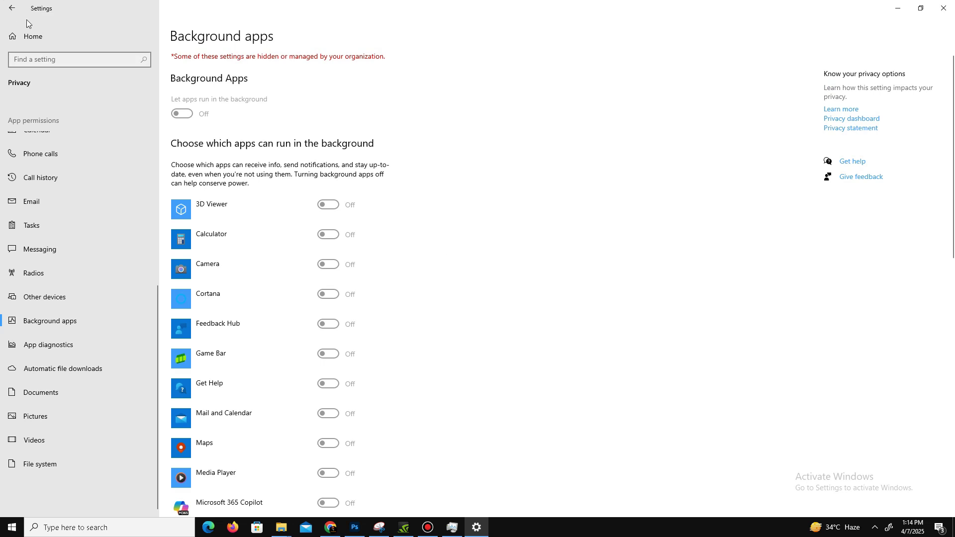
# Step: Verify Game Bar is off and Game Mode is on under Gaming, then close Settings
pyautogui.click(22, 4)
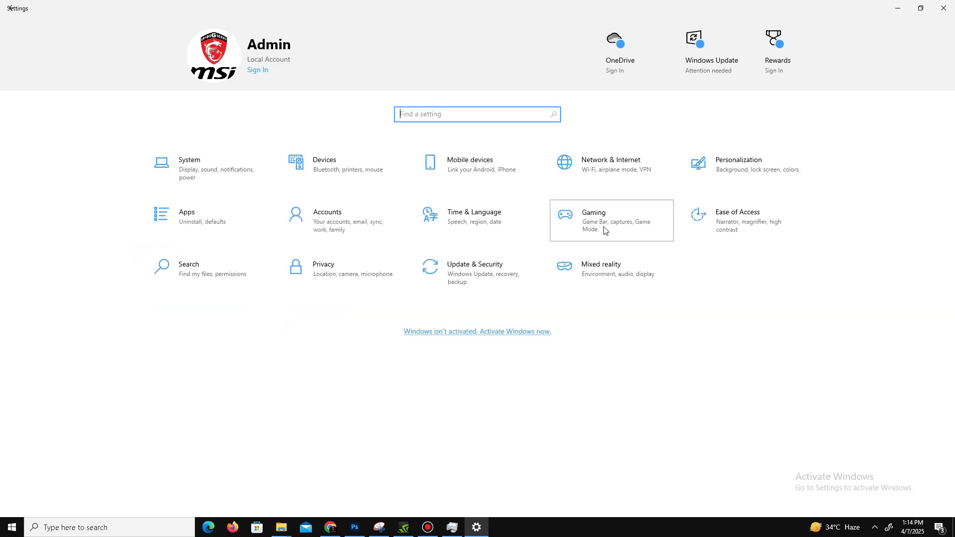
pyautogui.click(603, 232)
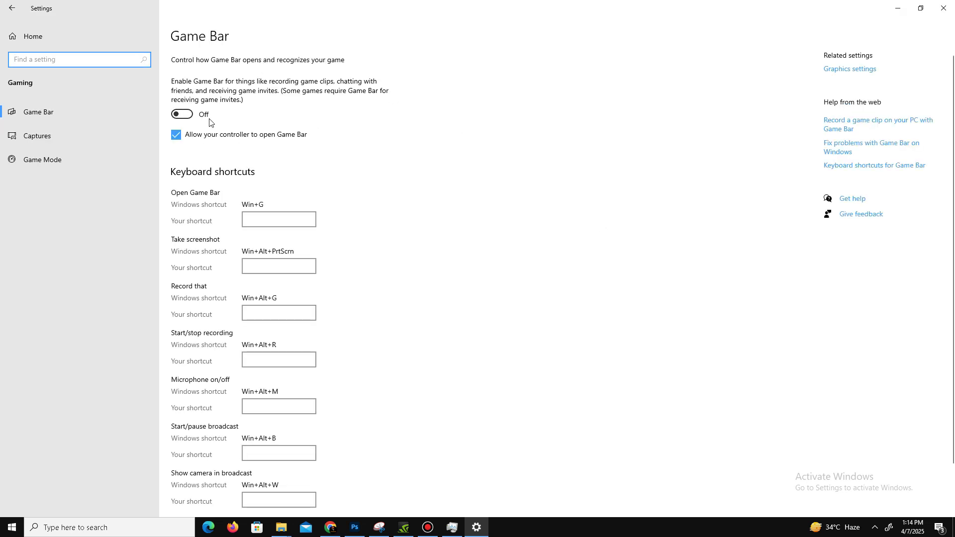
pyautogui.click(31, 141)
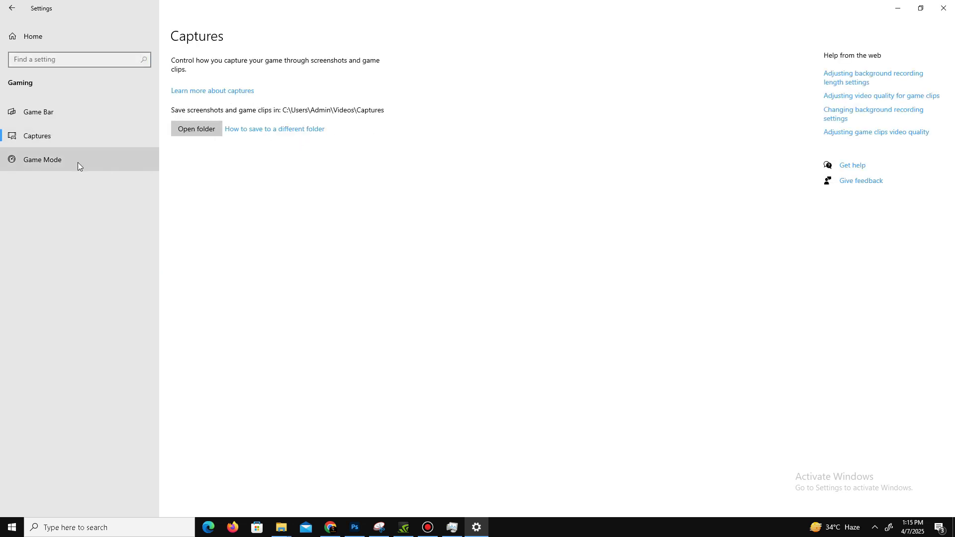
pyautogui.click(70, 161)
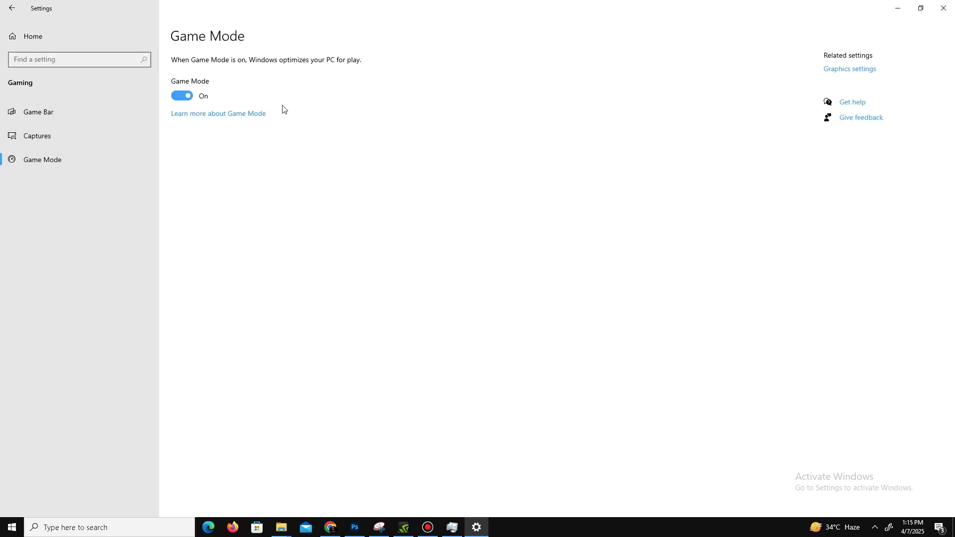
pyautogui.click(943, 8)
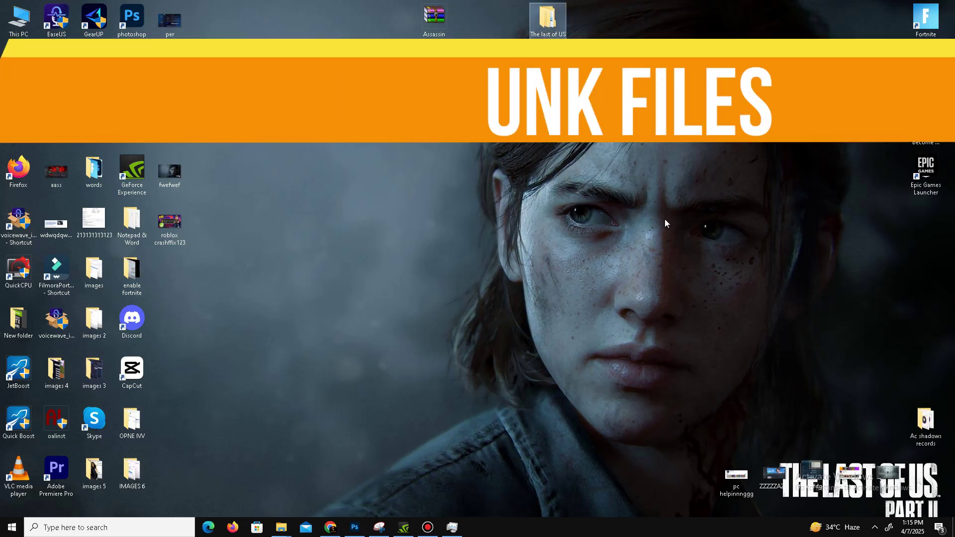
# Step: Delete all Prefetch folder files, skipping those in use, and close the folder
pyautogui.press('super+r')
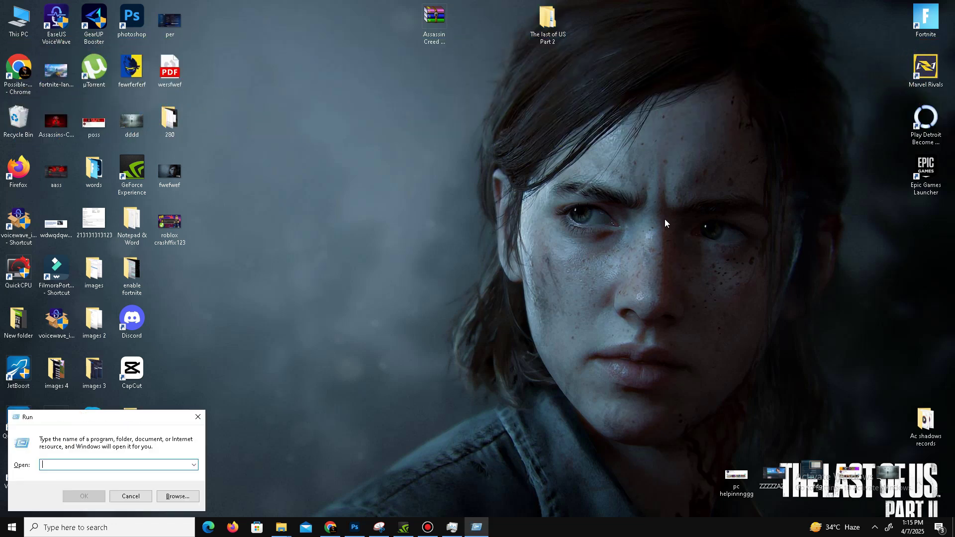
pyautogui.write('prefet')
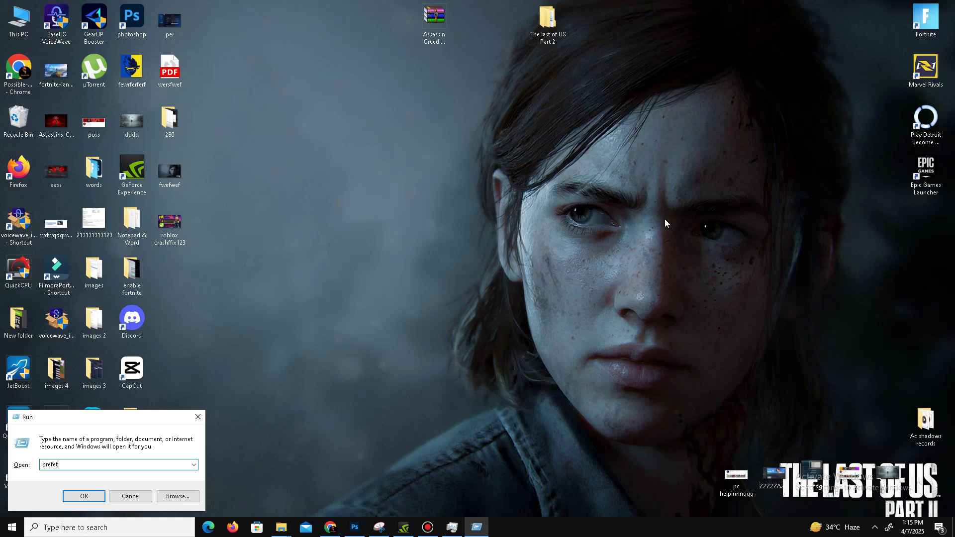
pyautogui.write('h')
pyautogui.press('Return')
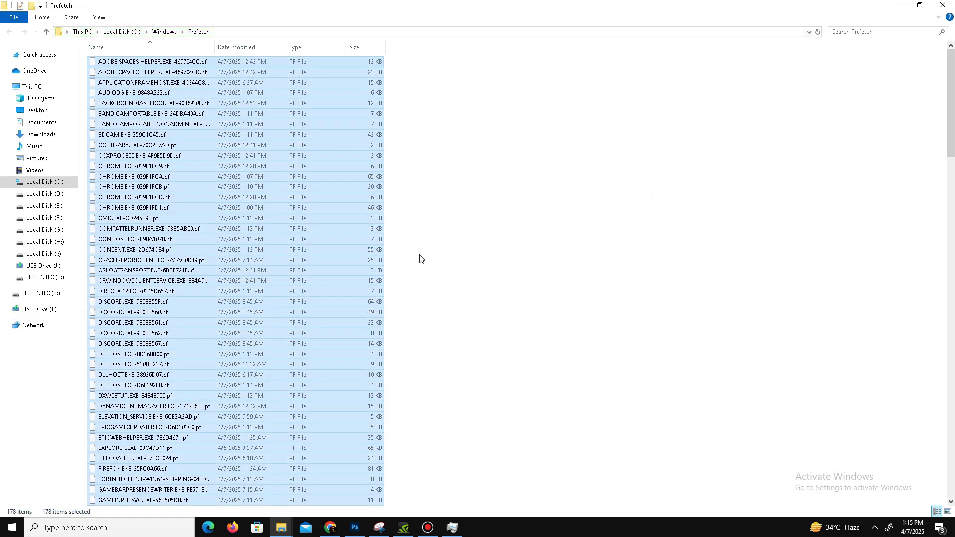
pyautogui.rightClick(289, 222)
pyautogui.click(317, 351)
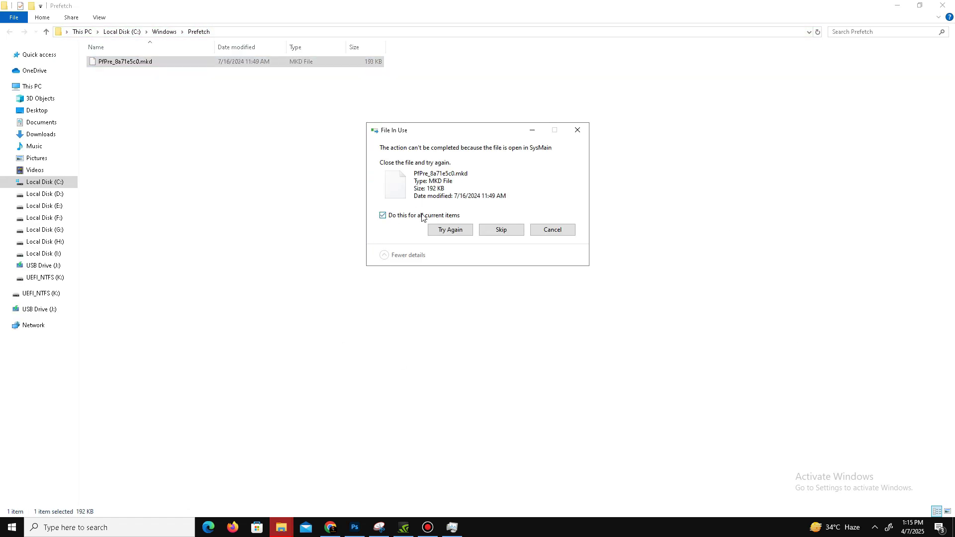
pyautogui.click(497, 230)
pyautogui.click(942, 5)
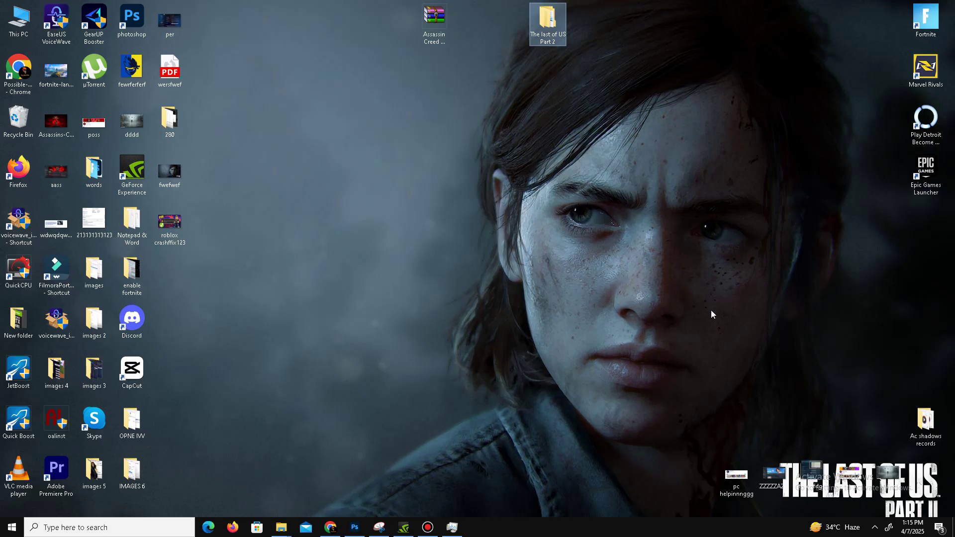
# Step: Delete everything in the %temp% folder, skipping in-use items, and close the window
pyautogui.press('super+r')
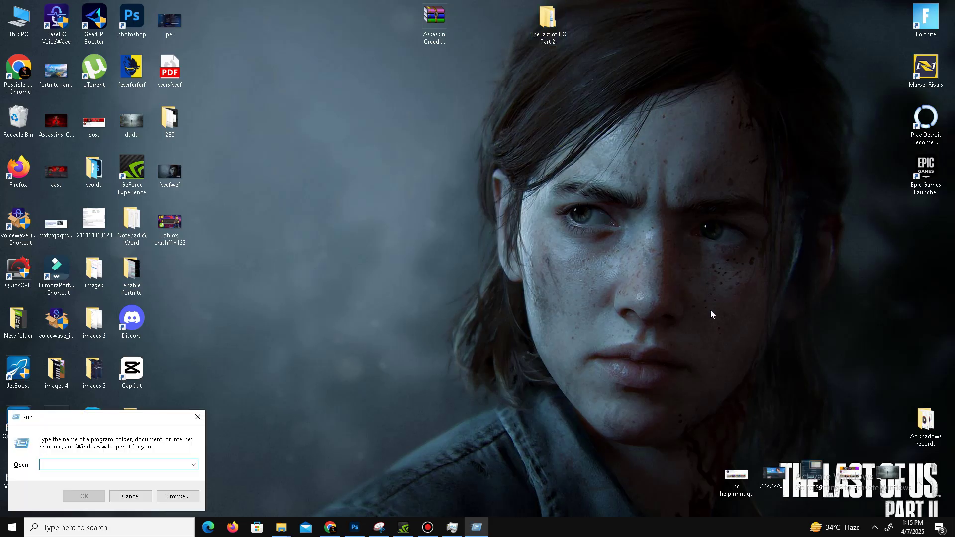
pyautogui.write('%te')
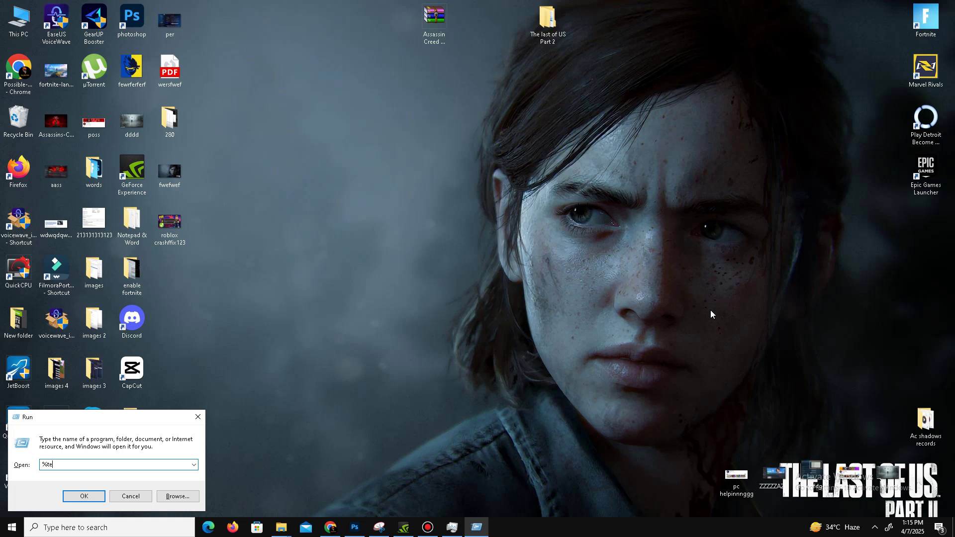
pyautogui.write('mp%')
pyautogui.press('Return')
pyautogui.hotkey('ctrl', 'a')
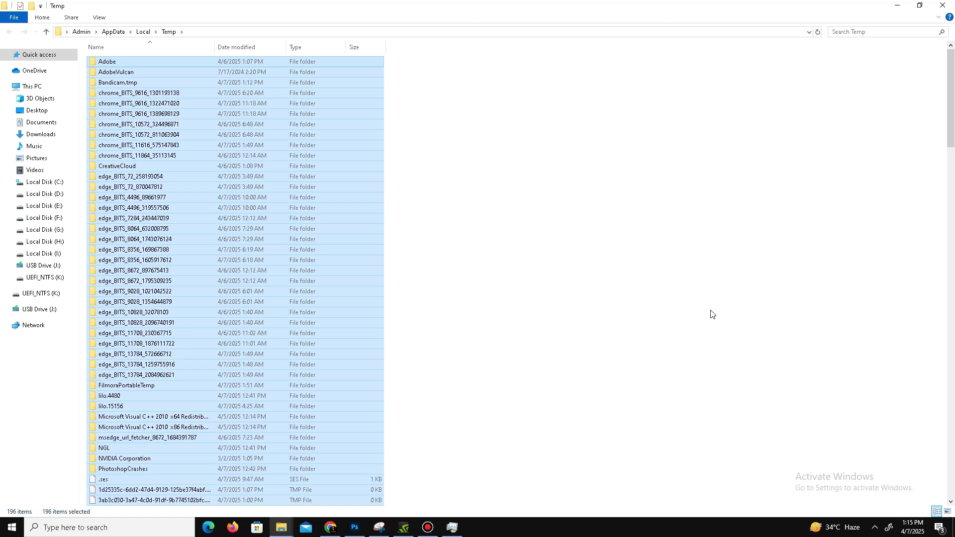
pyautogui.rightClick(306, 288)
pyautogui.click(342, 452)
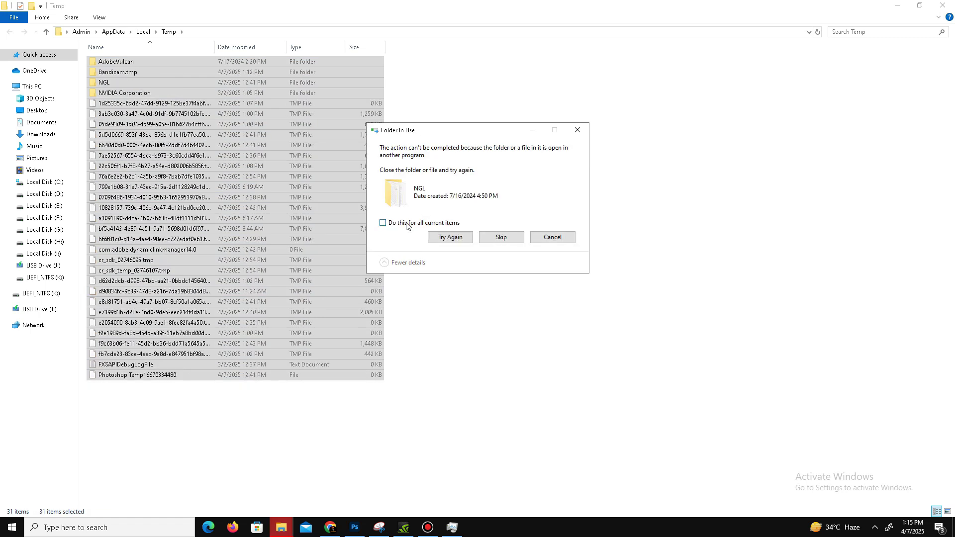
pyautogui.click(496, 237)
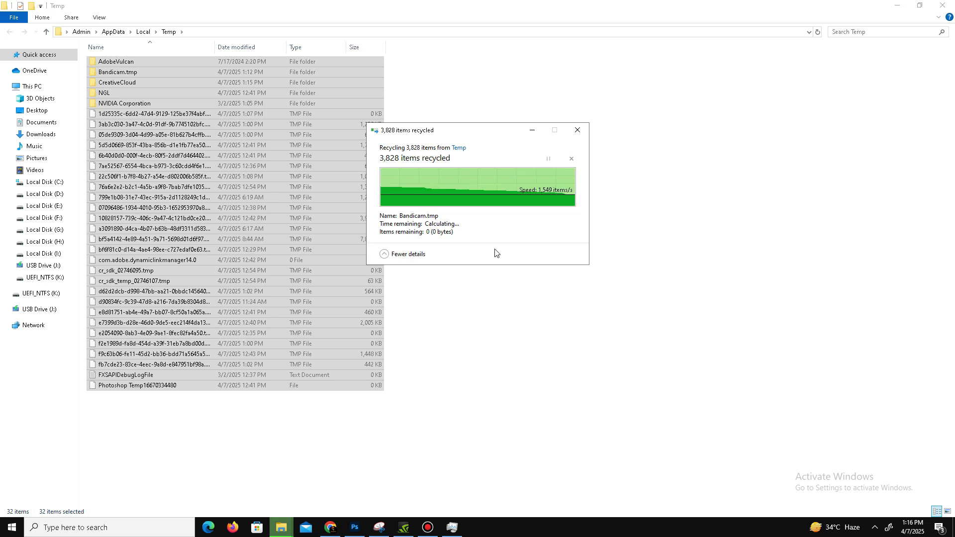
pyautogui.click(942, 5)
# Step: Empty the Recycle Bin from its desktop icon and confirm permanent deletion
pyautogui.rightClick(28, 116)
pyautogui.click(55, 131)
pyautogui.click(566, 271)
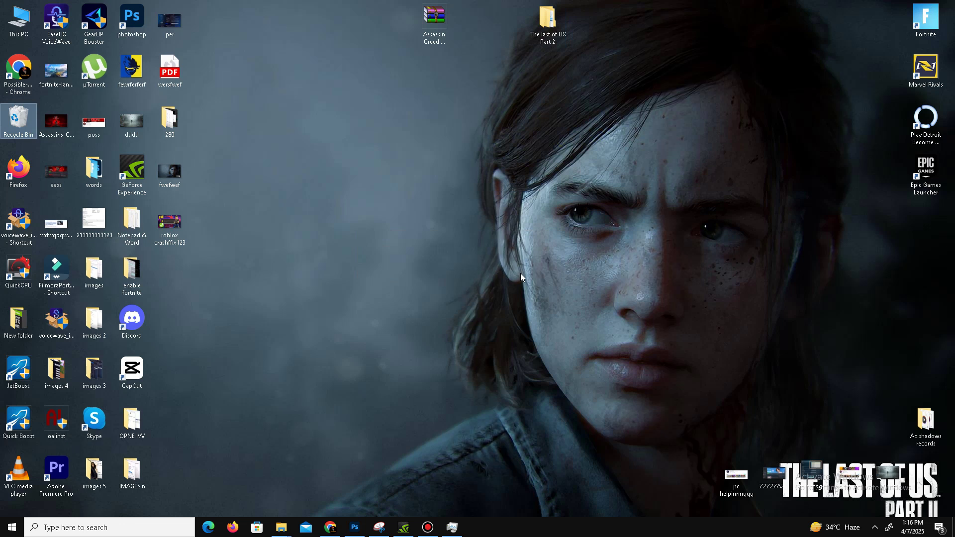